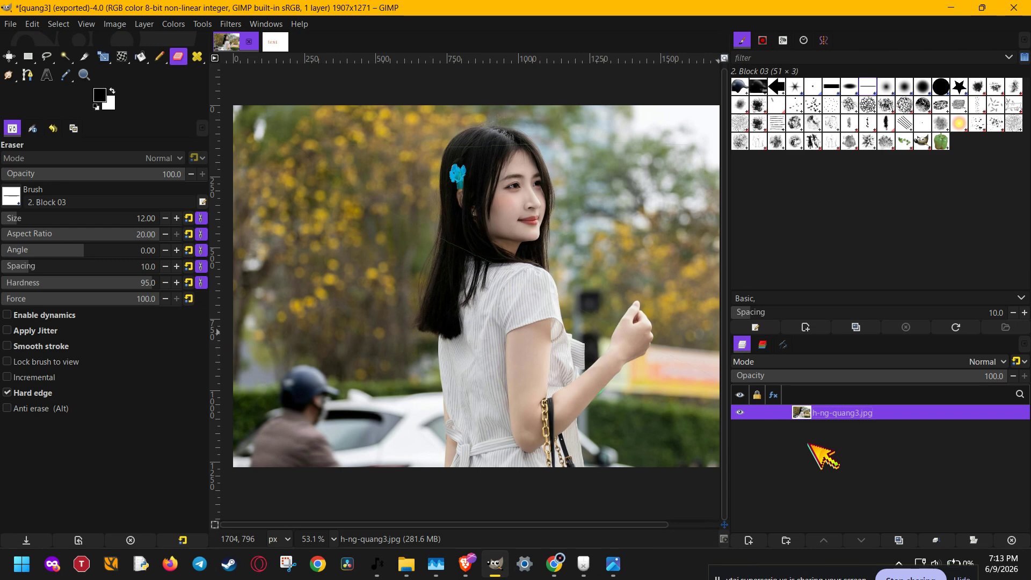
# Remove the alpha channel from the h-ng-quang3.jpg layer, add it back, and check the layer's alpha options
pyautogui.rightClick(830, 414)
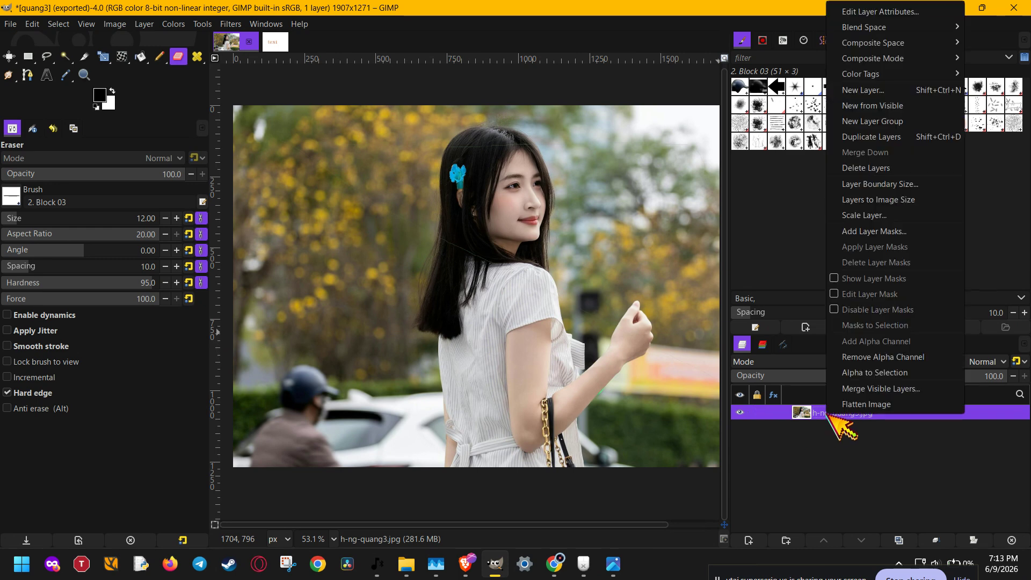
pyautogui.click(884, 358)
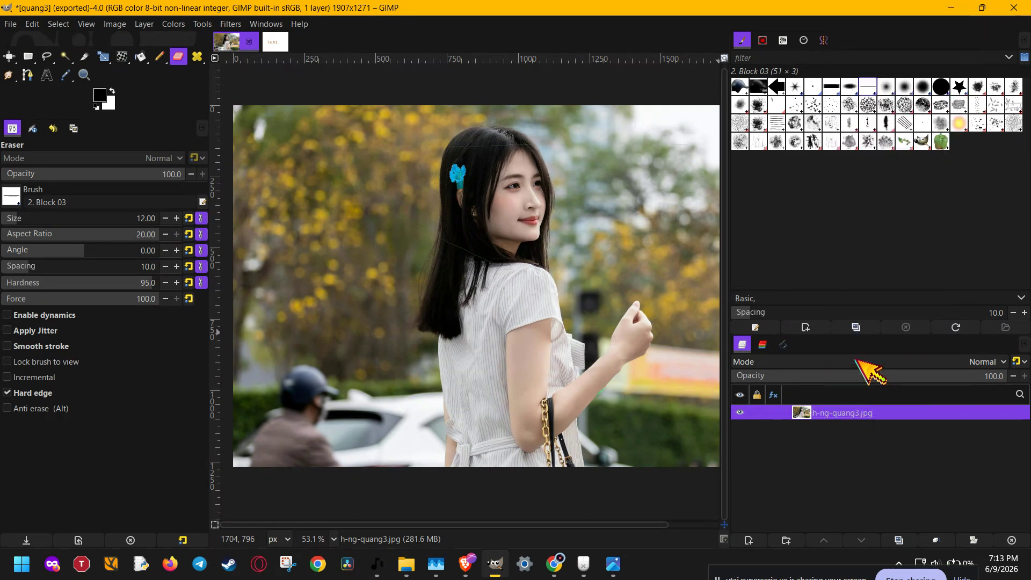
pyautogui.rightClick(843, 410)
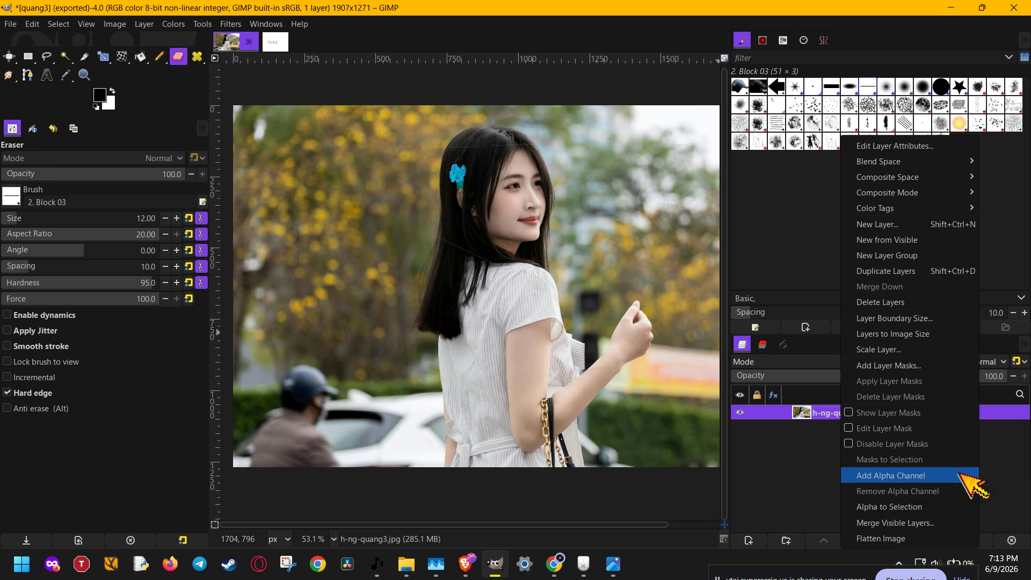
pyautogui.click(959, 473)
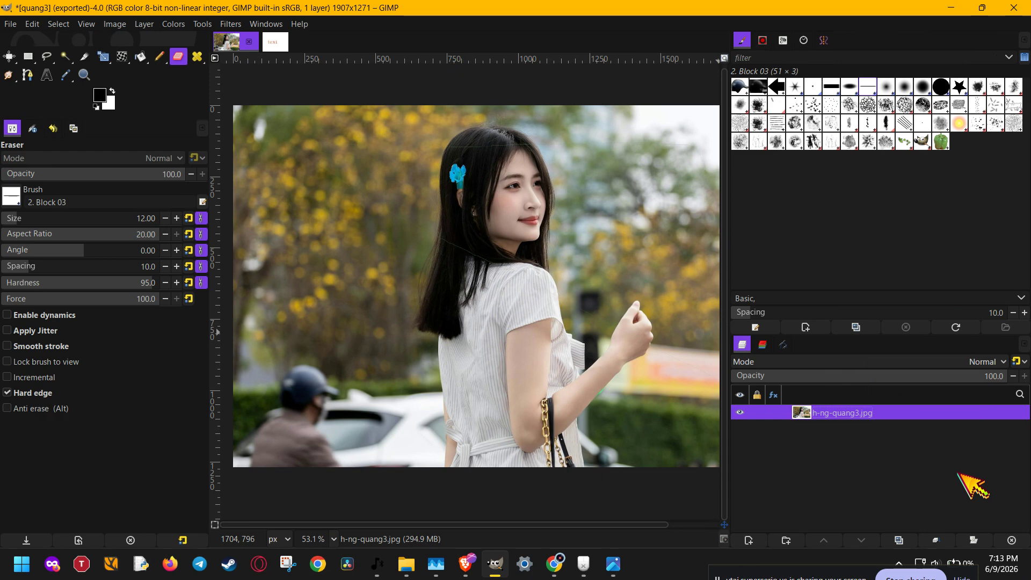
pyautogui.rightClick(865, 419)
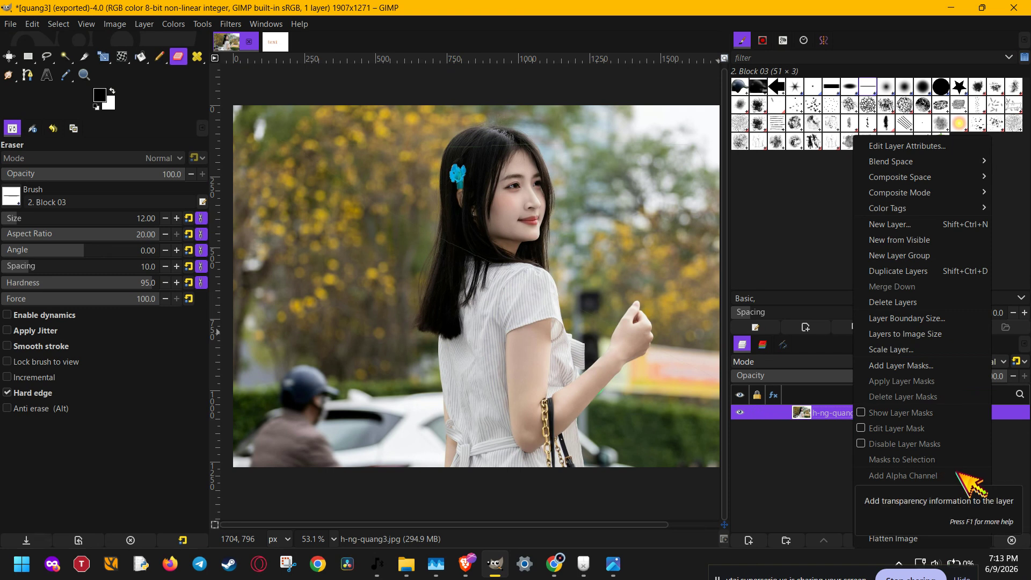
pyautogui.click(785, 482)
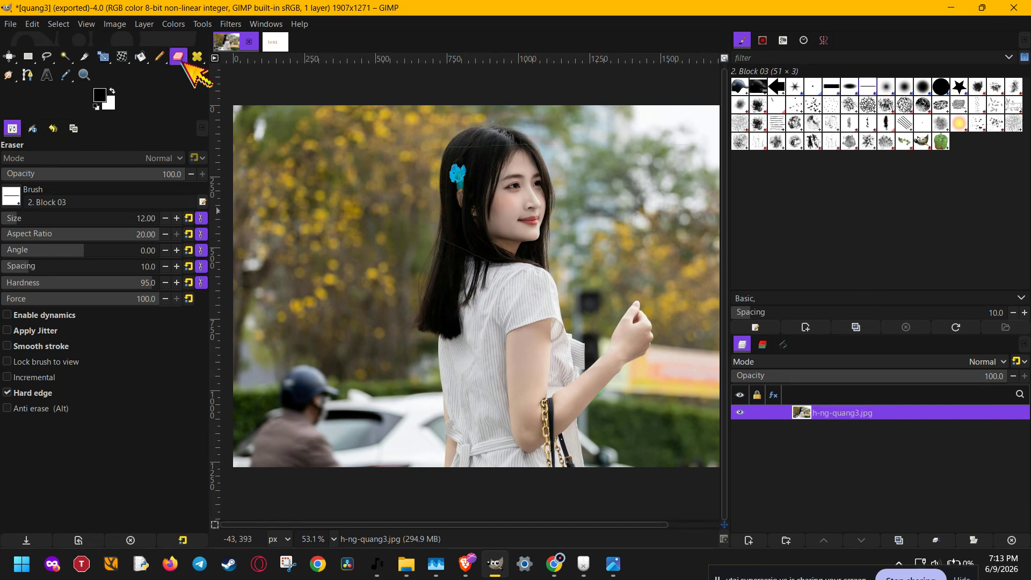
# Set the eraser size to 142 and erase a wavy band across the middle of the photo with the Block 03 brush
pyautogui.click(53, 217)
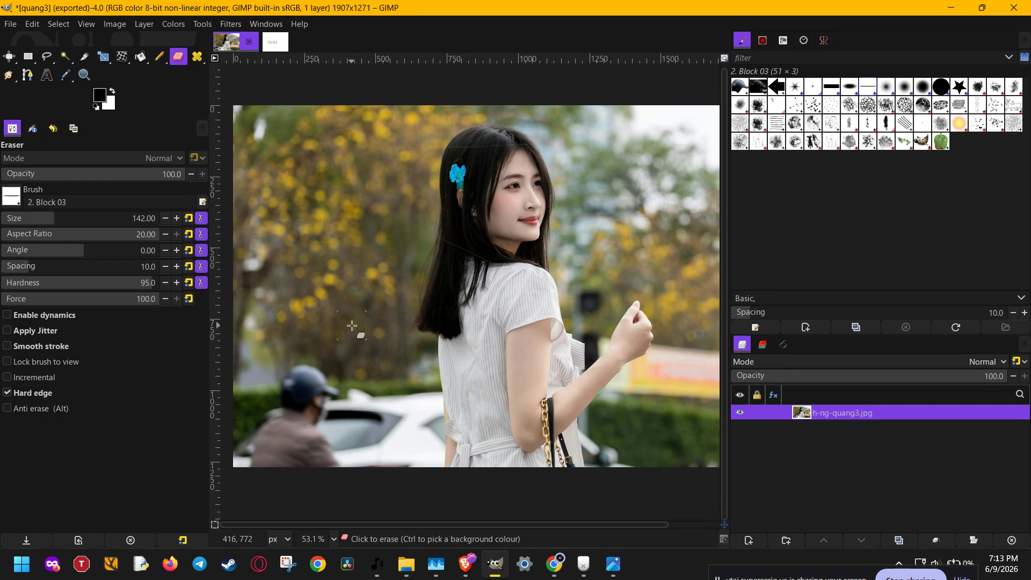
pyautogui.keyDown('ctrl'); pyautogui.scroll(-4, 352, 325); pyautogui.keyUp('ctrl')
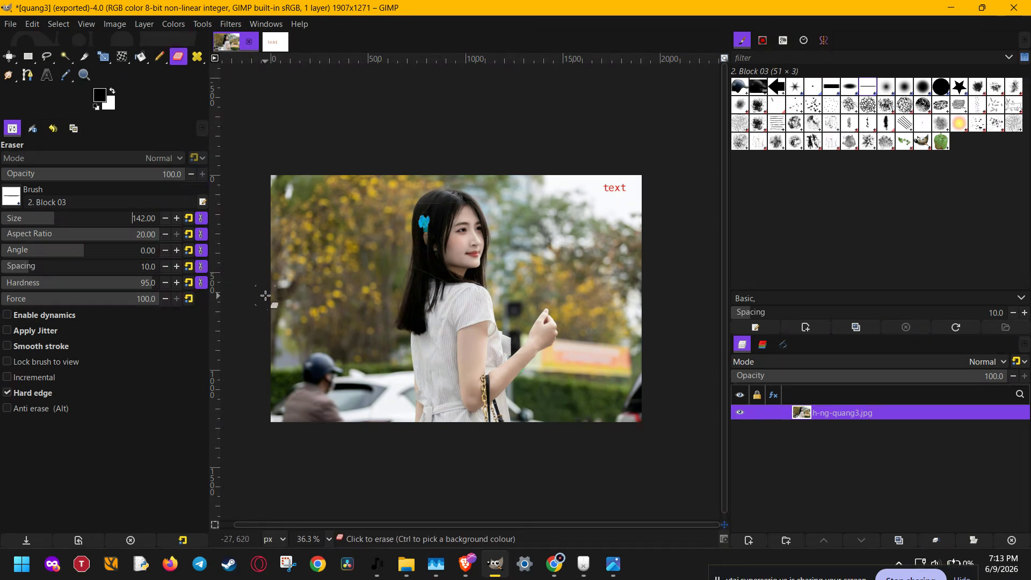
pyautogui.moveTo(282, 285)
pyautogui.mouseDown()
pyautogui.moveTo(286, 318)
pyautogui.moveTo(326, 293)
pyautogui.moveTo(409, 323)
pyautogui.moveTo(487, 306)
pyautogui.moveTo(512, 335)
pyautogui.moveTo(549, 336)
pyautogui.moveTo(601, 314)
pyautogui.moveTo(645, 353)
pyautogui.moveTo(664, 324)
pyautogui.moveTo(606, 341)
pyautogui.moveTo(535, 313)
pyautogui.moveTo(483, 338)
pyautogui.moveTo(450, 337)
pyautogui.moveTo(405, 304)
pyautogui.moveTo(335, 318)
pyautogui.moveTo(295, 305)
pyautogui.mouseUp()
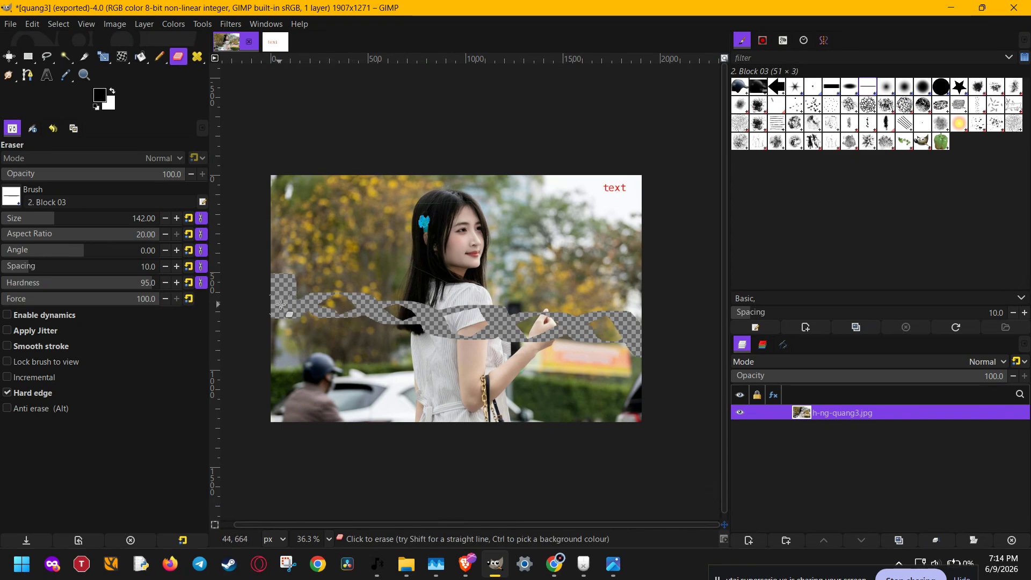
# Switch the eraser to the Hardness 100 brush and widen the erased band across the photo, enlarging the eraser size to 309
pyautogui.click(942, 87)
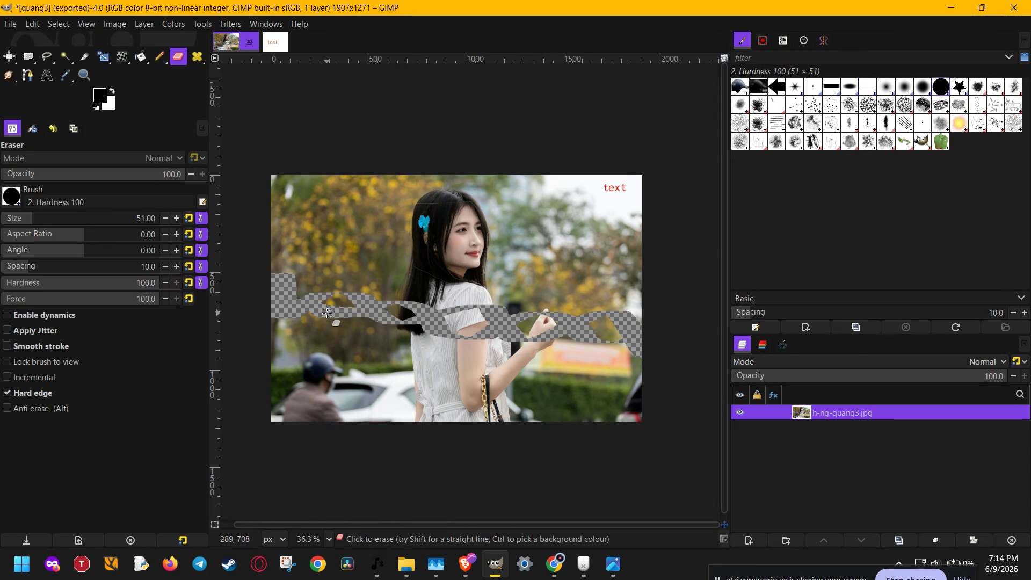
pyautogui.moveTo(327, 313)
pyautogui.mouseDown()
pyautogui.moveTo(366, 306)
pyautogui.moveTo(303, 295)
pyautogui.moveTo(385, 305)
pyautogui.moveTo(419, 318)
pyautogui.moveTo(412, 329)
pyautogui.moveTo(364, 316)
pyautogui.moveTo(448, 323)
pyautogui.moveTo(405, 308)
pyautogui.moveTo(490, 329)
pyautogui.moveTo(431, 319)
pyautogui.moveTo(539, 318)
pyautogui.moveTo(650, 355)
pyautogui.moveTo(656, 340)
pyautogui.moveTo(586, 335)
pyautogui.moveTo(629, 324)
pyautogui.moveTo(478, 324)
pyautogui.mouseUp()
pyautogui.click(81, 221)
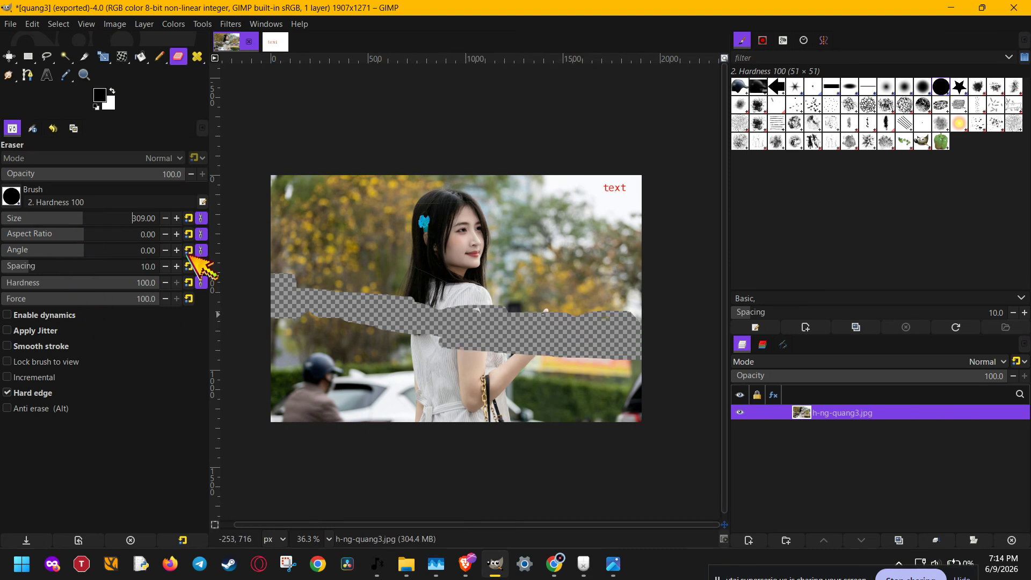
pyautogui.moveTo(295, 299)
pyautogui.mouseDown()
pyautogui.moveTo(287, 297)
pyautogui.moveTo(651, 341)
pyautogui.mouseUp()
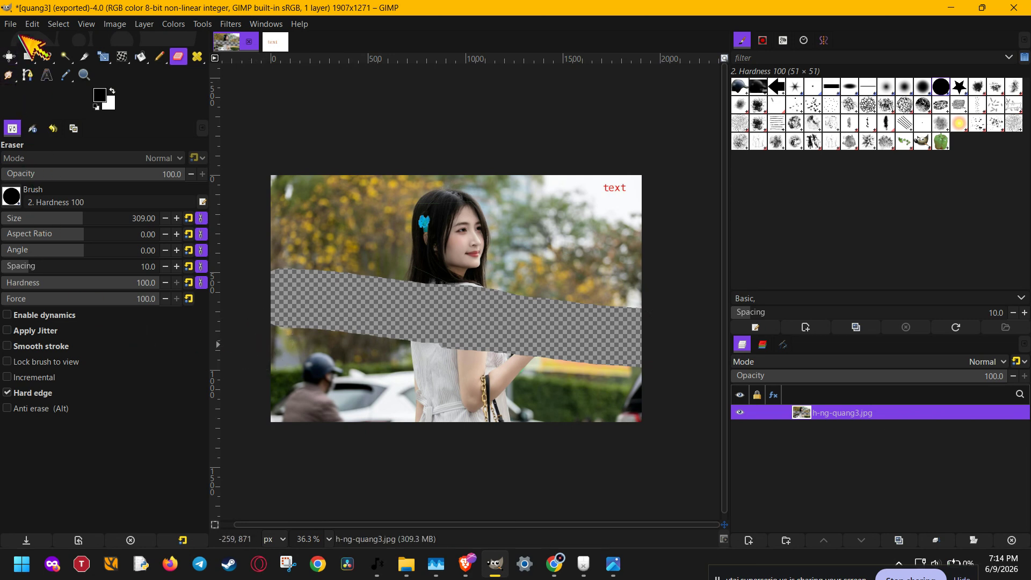
# Undo the last eraser stroke and restore it from the undo history, returning to the eraser options
pyautogui.hotkey('ctrl', 'z')
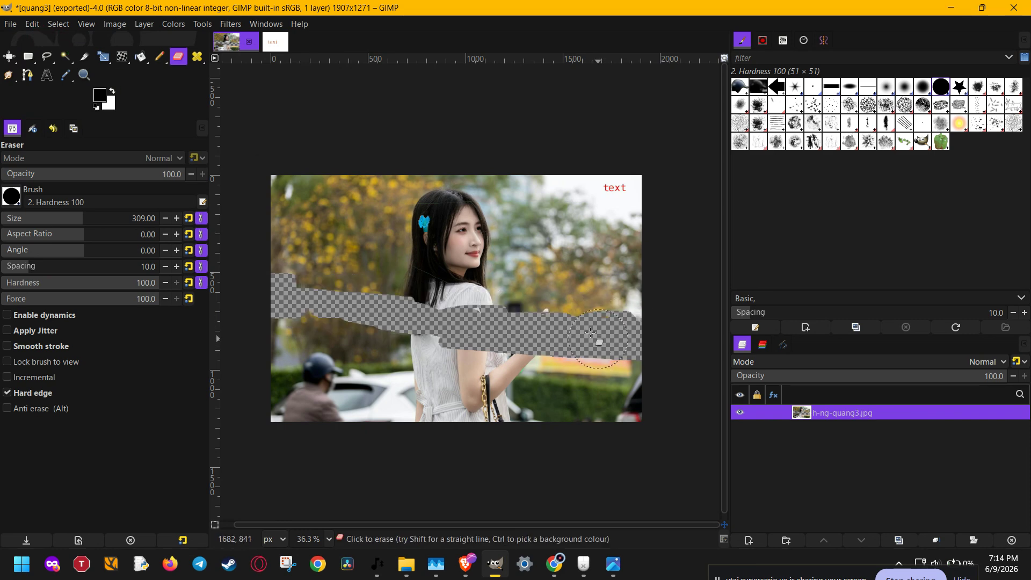
pyautogui.click(32, 24)
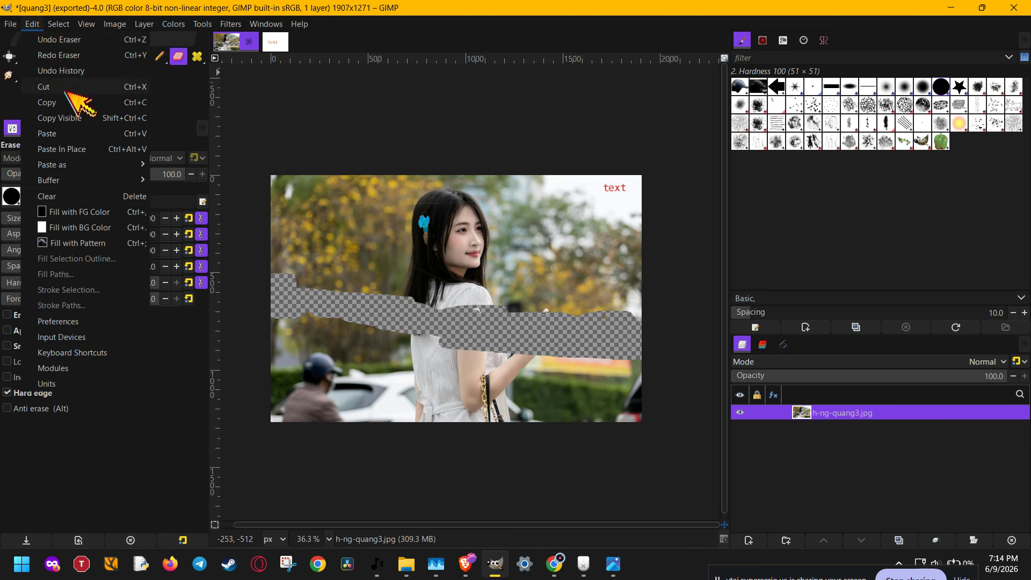
pyautogui.click(66, 72)
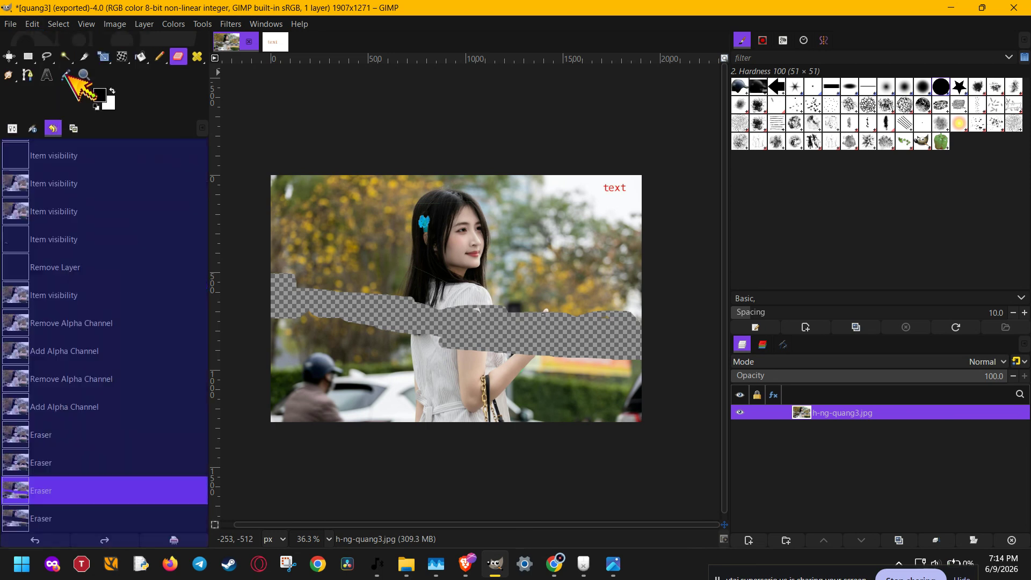
pyautogui.click(101, 518)
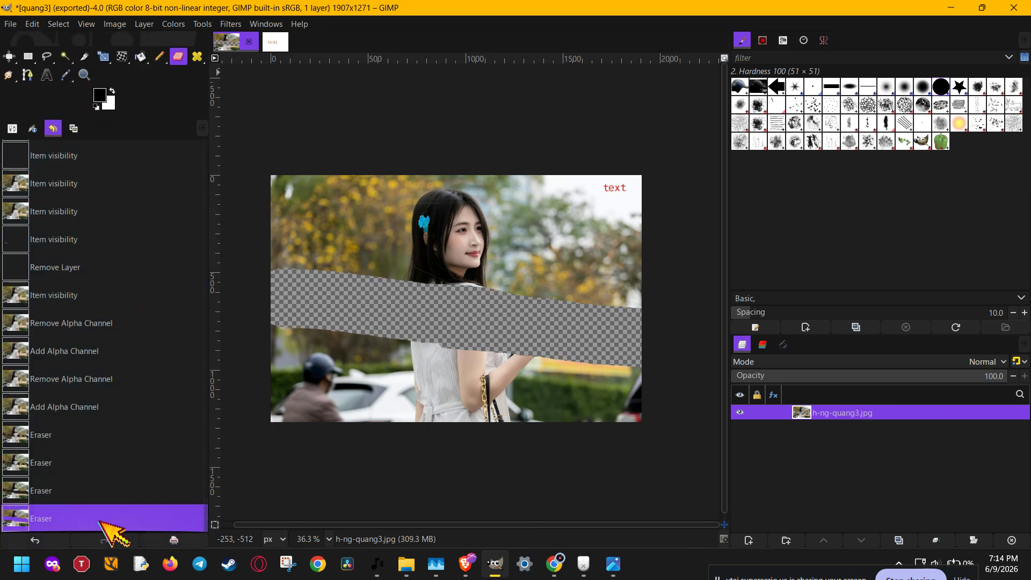
pyautogui.click(12, 129)
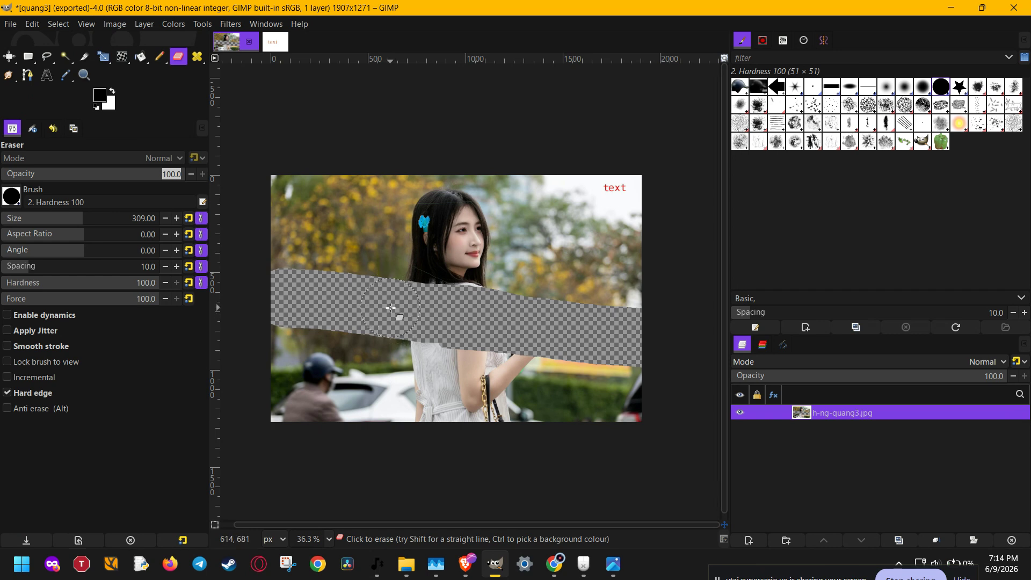
# Undo all the eraser strokes and erase one straight diagonal band from the photo's left edge down past its lower right edge
pyautogui.hotkey('ctrl', 'z')
pyautogui.hotkey('ctrl', 'z')
pyautogui.hotkey('ctrl', 'z')
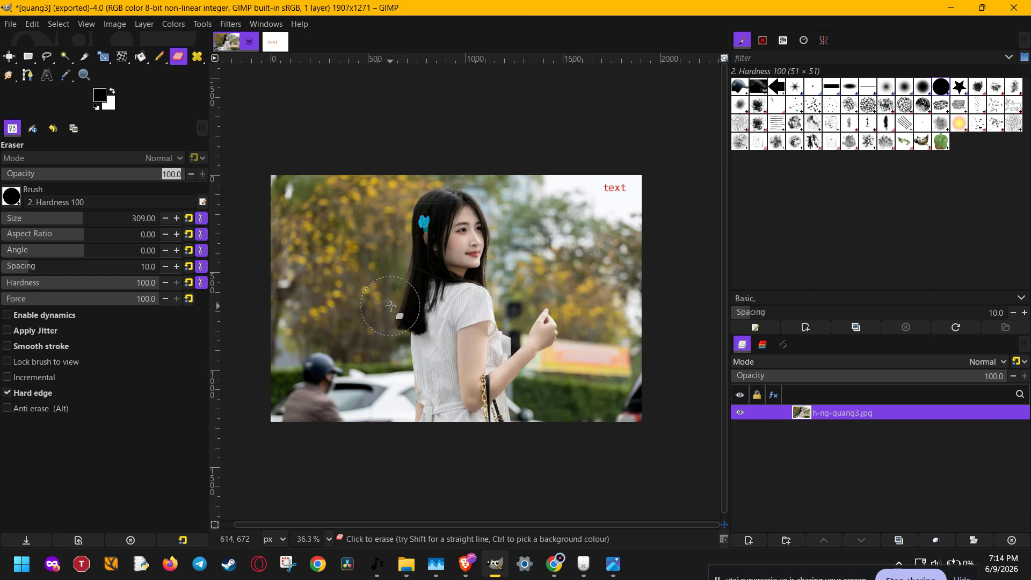
pyautogui.click(275, 262)
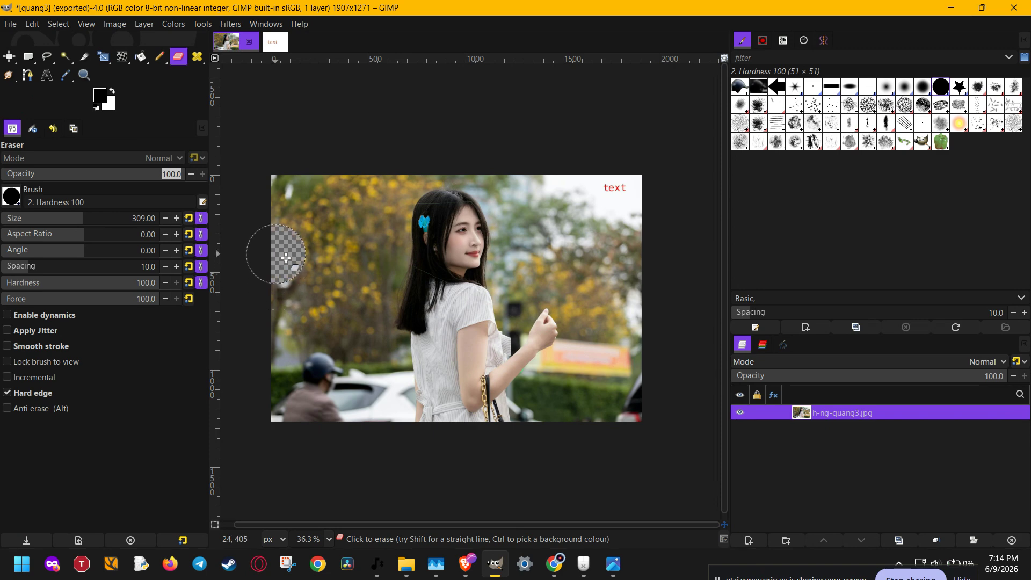
pyautogui.keyDown('shift'); pyautogui.click(684, 399); pyautogui.keyUp('shift')
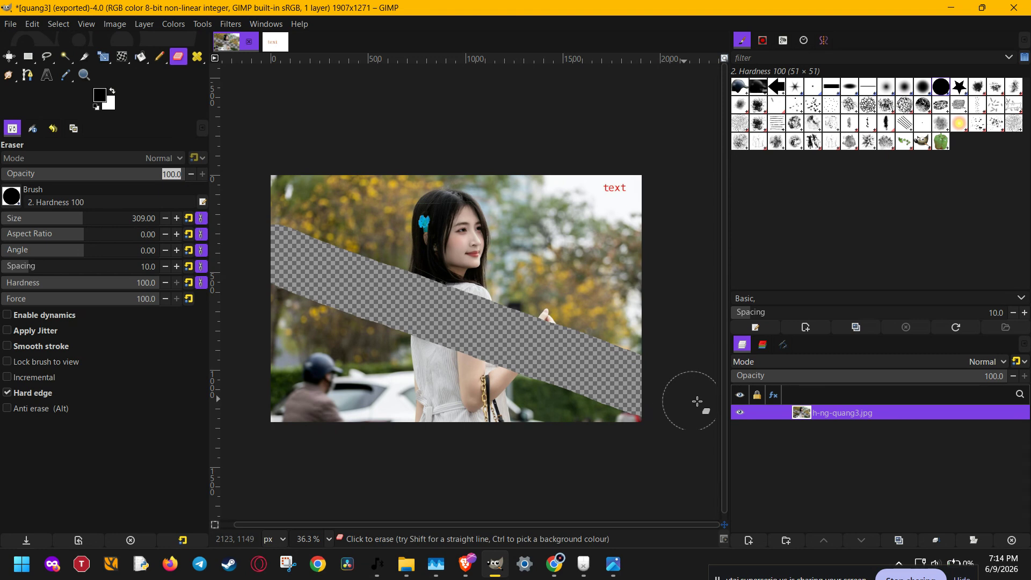
# Start exporting the image under the name quang.png in the Assets folder
pyautogui.click(15, 25)
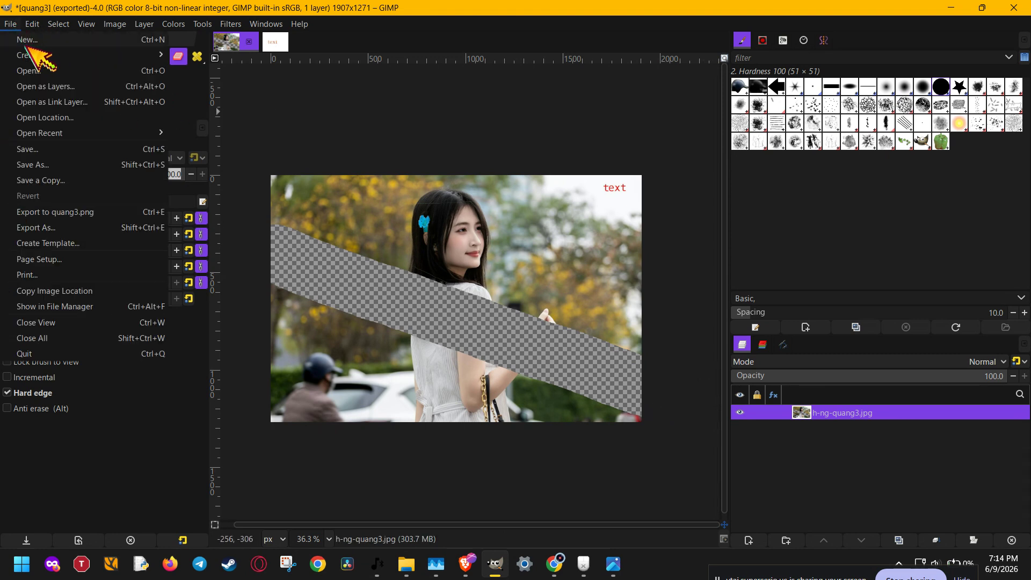
pyautogui.click(51, 232)
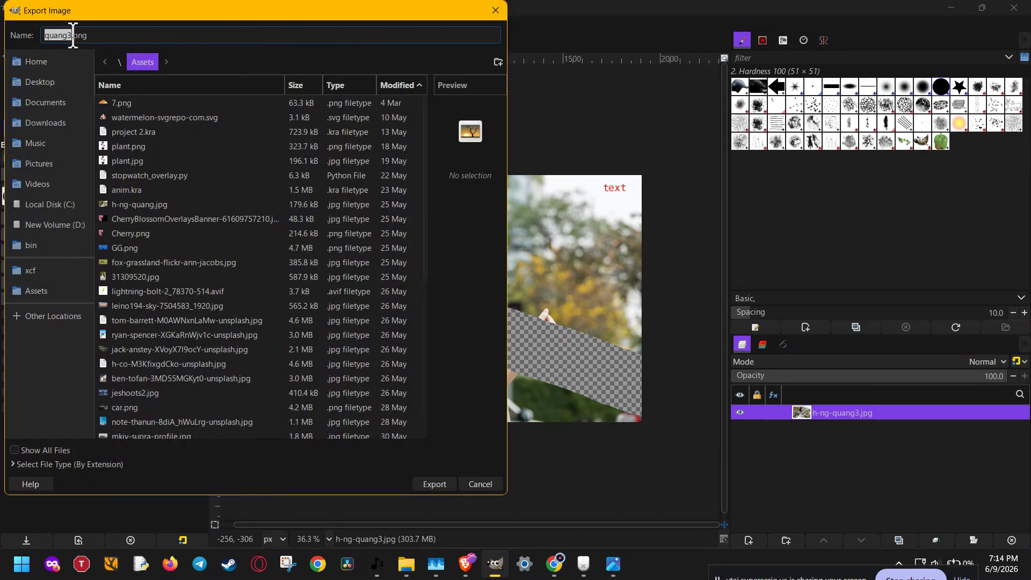
pyautogui.click(73, 35)
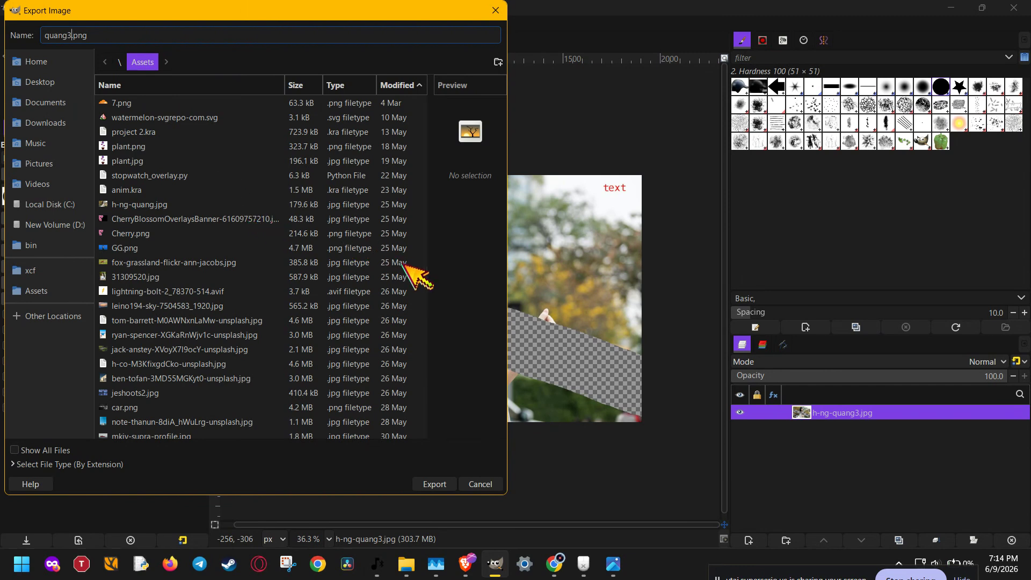
pyautogui.press('BackSpace')
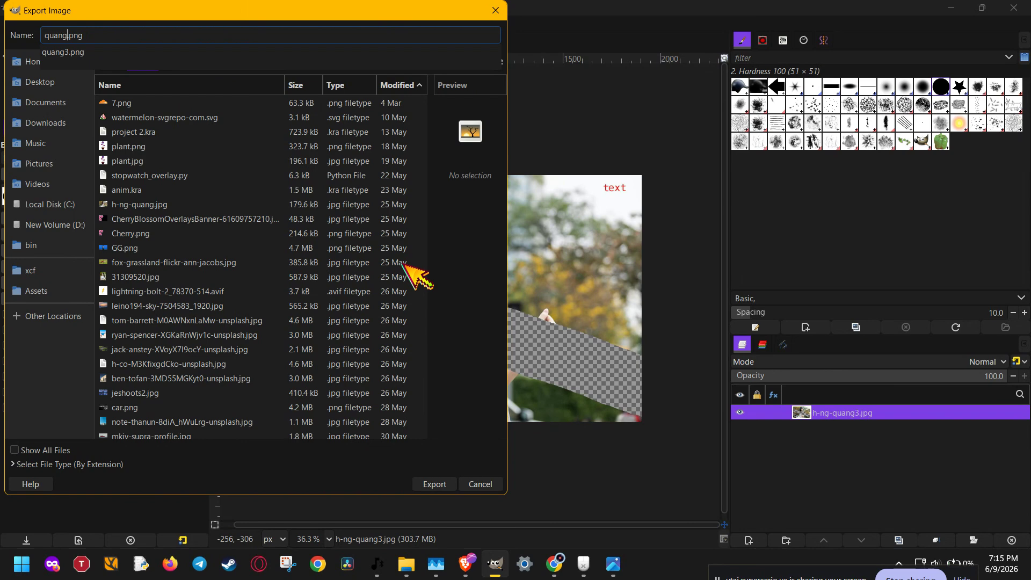
pyautogui.click(450, 487)
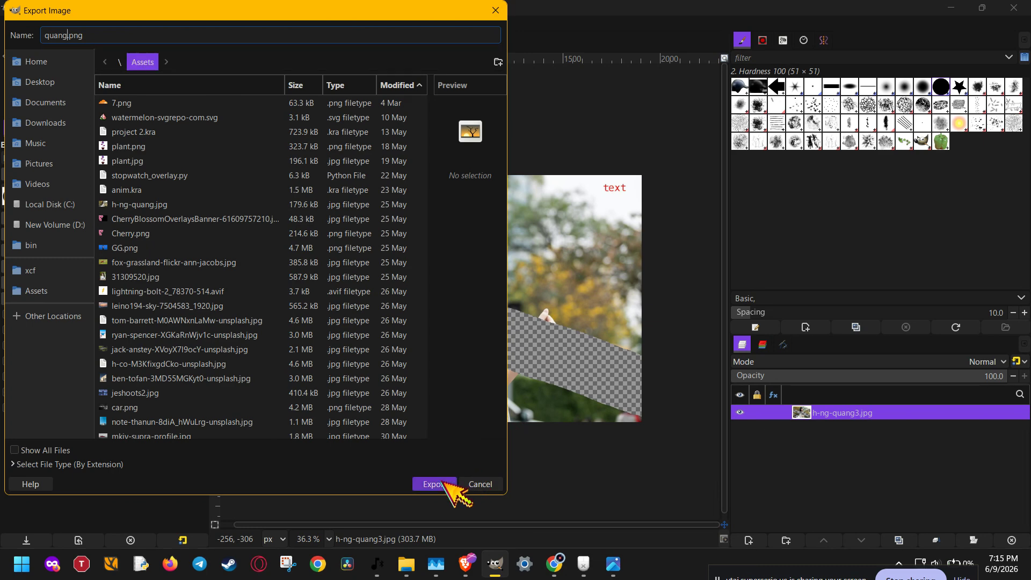
pyautogui.click(450, 486)
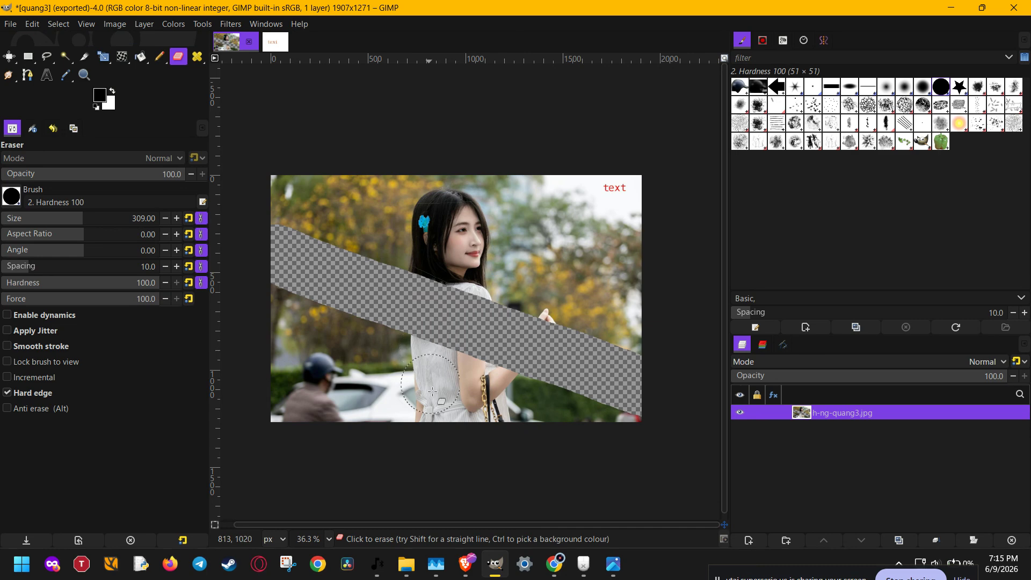
# Check the Assets folder in File Explorer and confirm the pending PNG export with its current options
pyautogui.moveTo(407, 564)
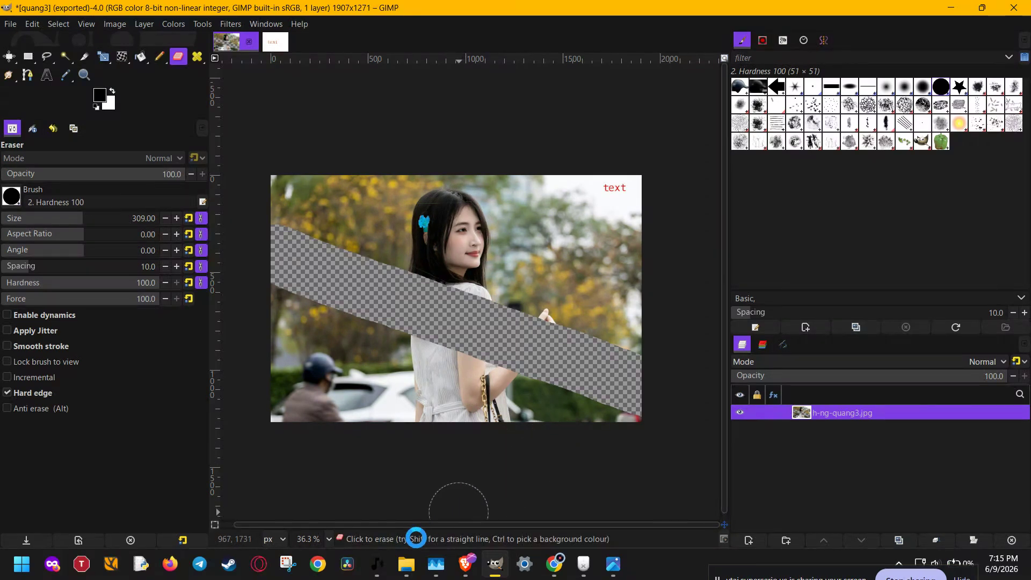
pyautogui.click(414, 561)
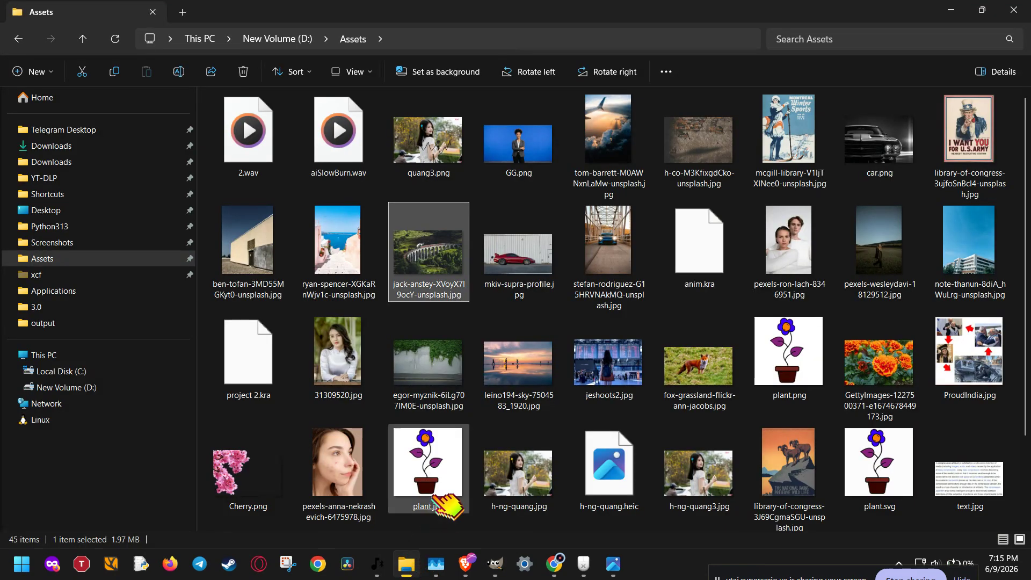
pyautogui.click(433, 168)
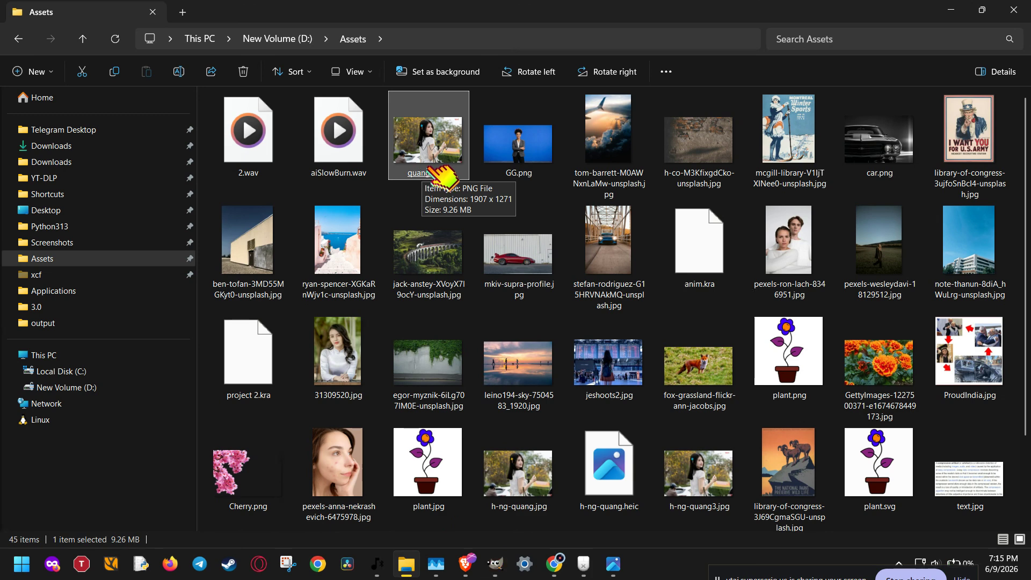
pyautogui.scroll(-2, 426, 172)
pyautogui.moveTo(495, 563)
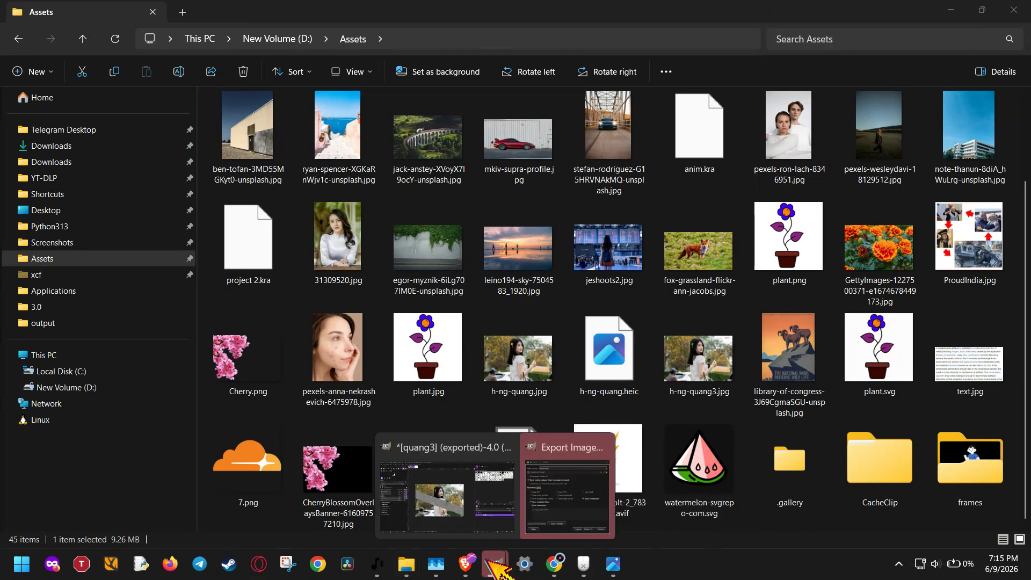
pyautogui.click(584, 492)
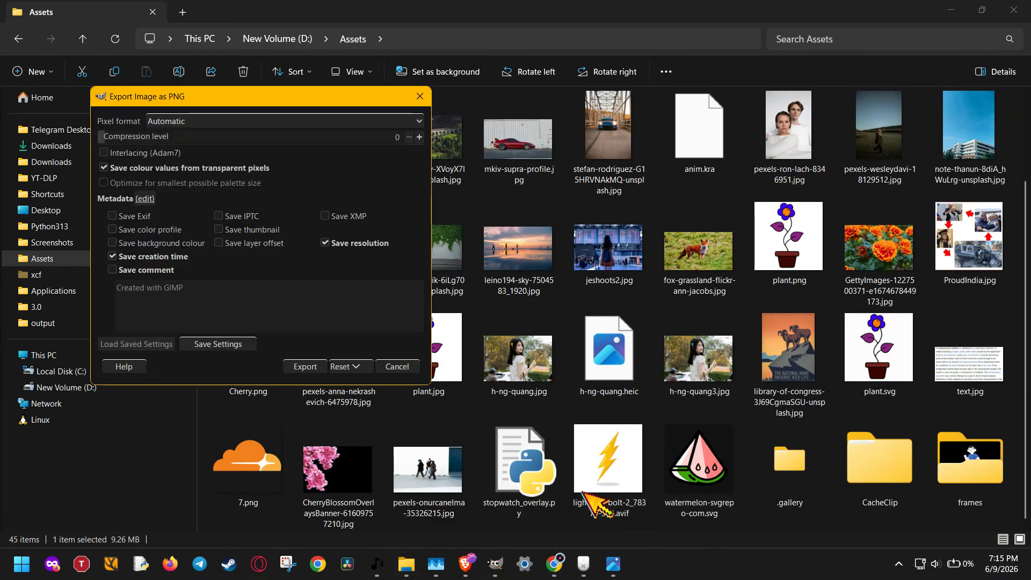
pyautogui.click(304, 367)
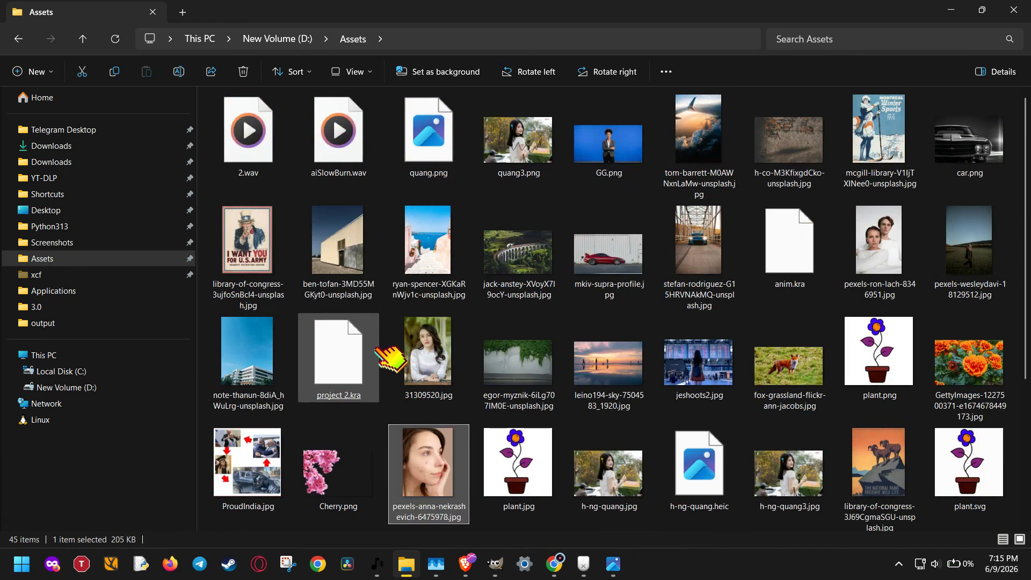
# Open the exported quang.png in the image viewer to inspect the erased band, close the viewer, and return to GIMP
pyautogui.doubleClick(460, 172)
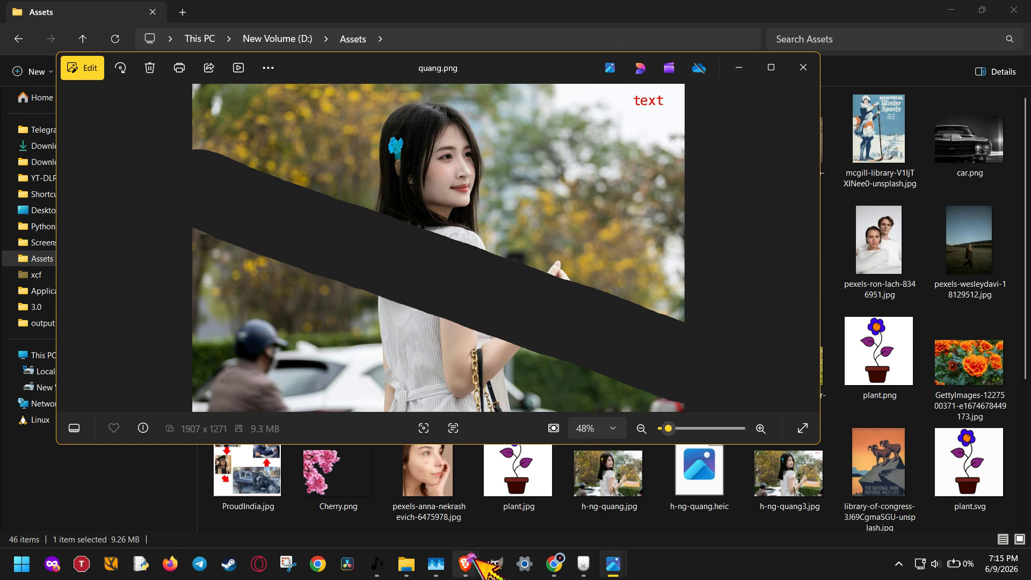
pyautogui.click(804, 67)
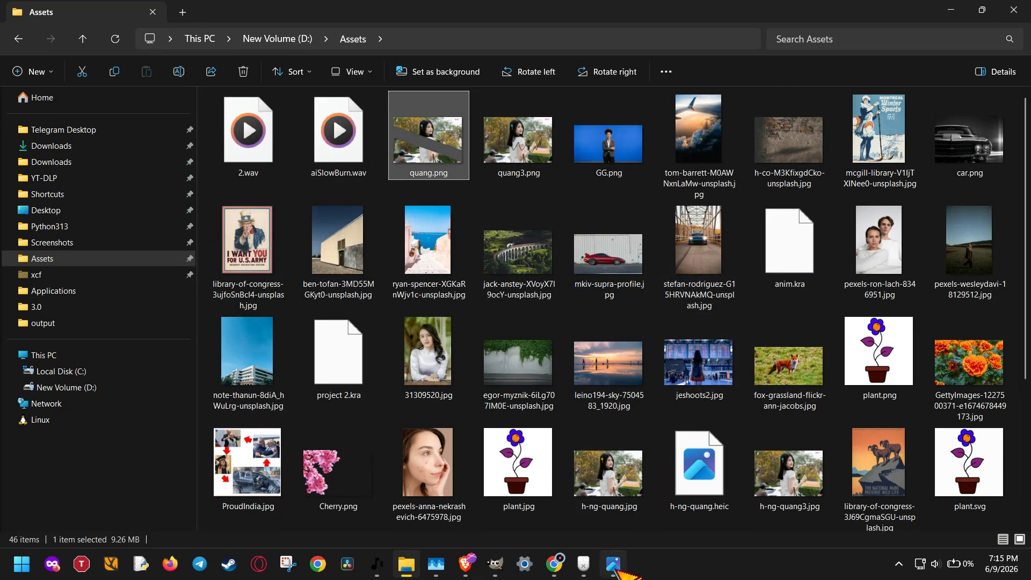
pyautogui.moveTo(613, 564)
pyautogui.click(672, 450)
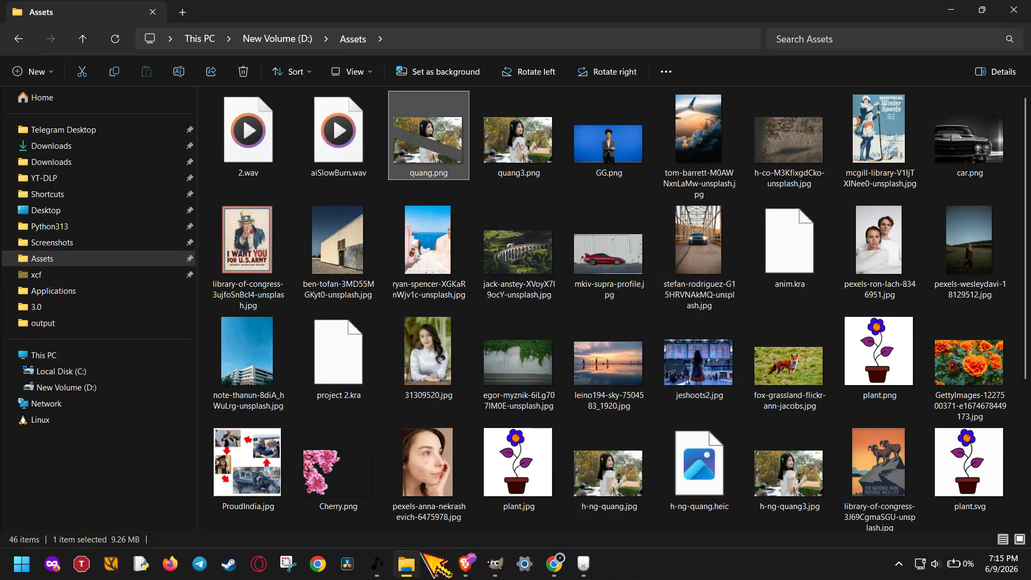
pyautogui.moveTo(466, 563)
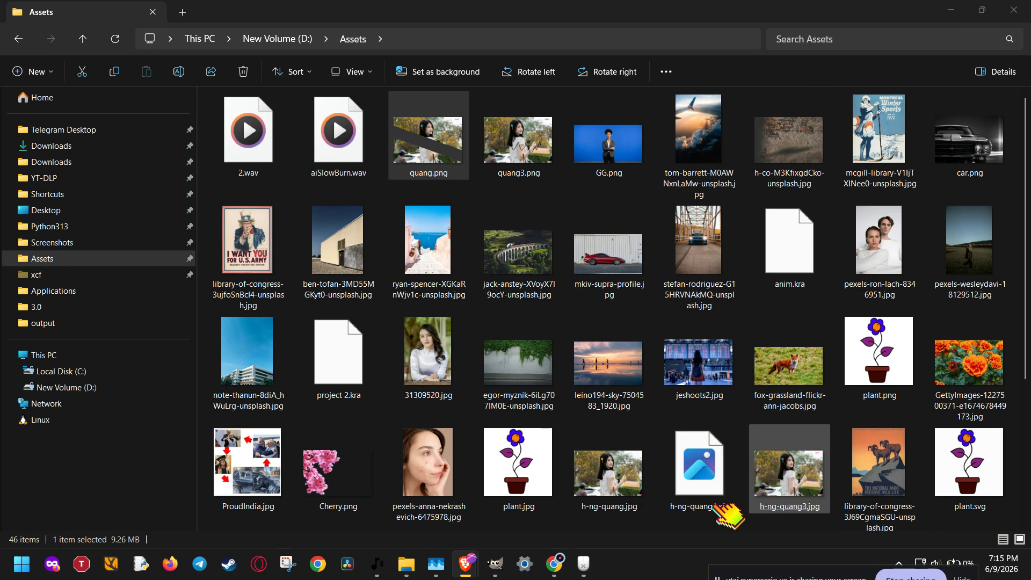
pyautogui.click(537, 510)
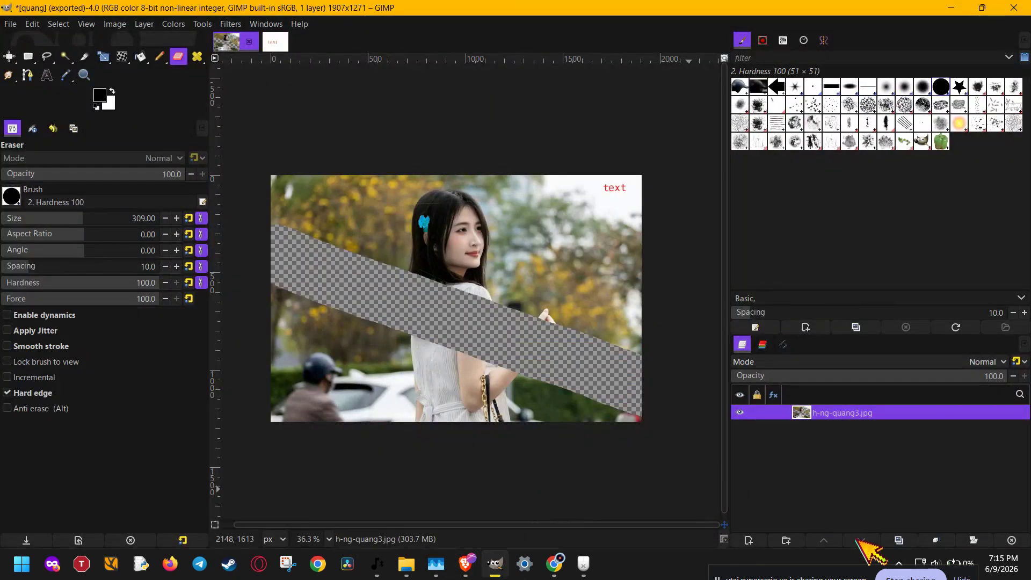
pyautogui.click(911, 577)
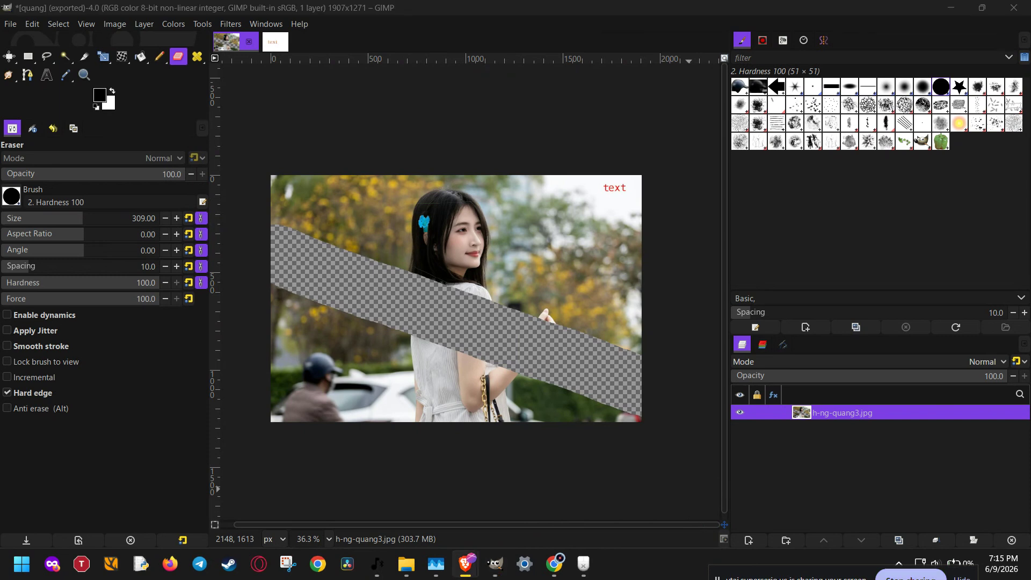